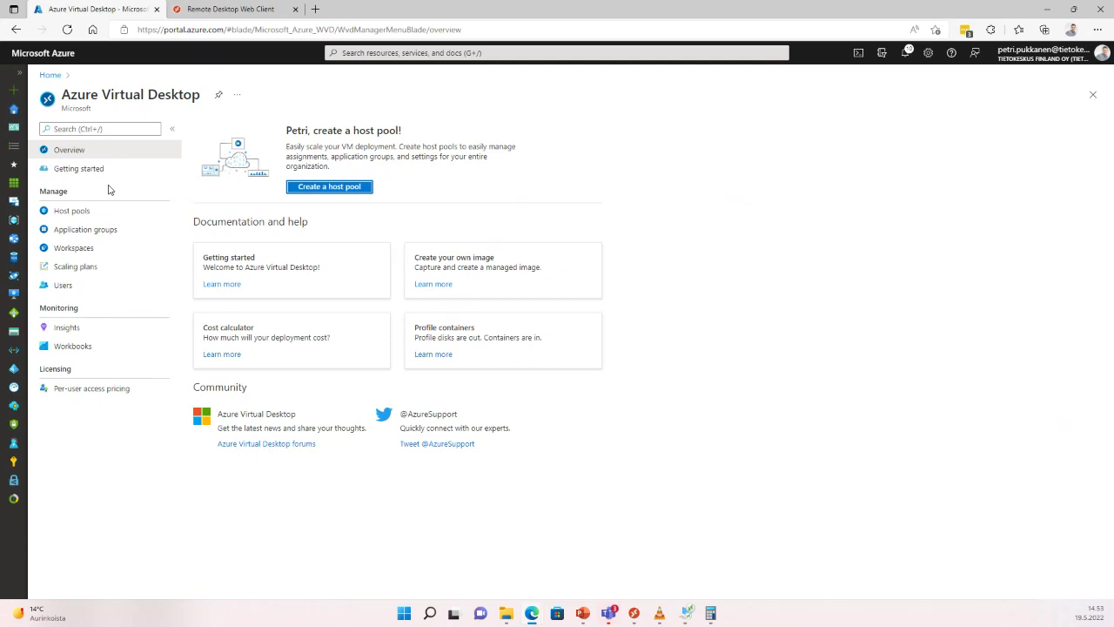
Step: Review the AVD-Teksut workspace and the applications and assignments of the AVDTeksut-Apps application group
left_click(89, 251)
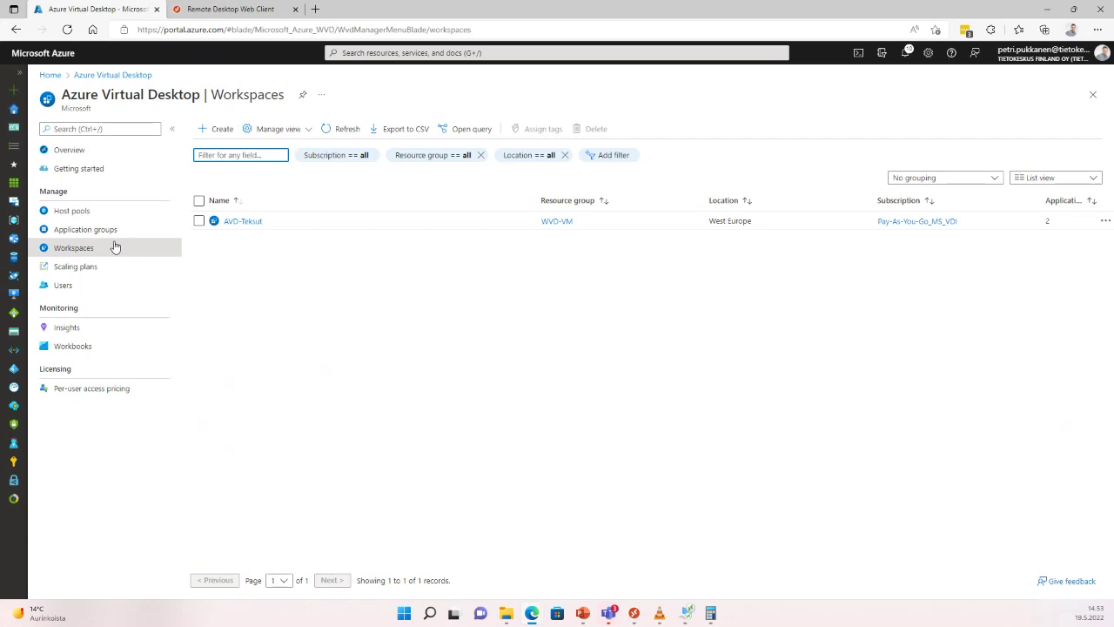
left_click(243, 222)
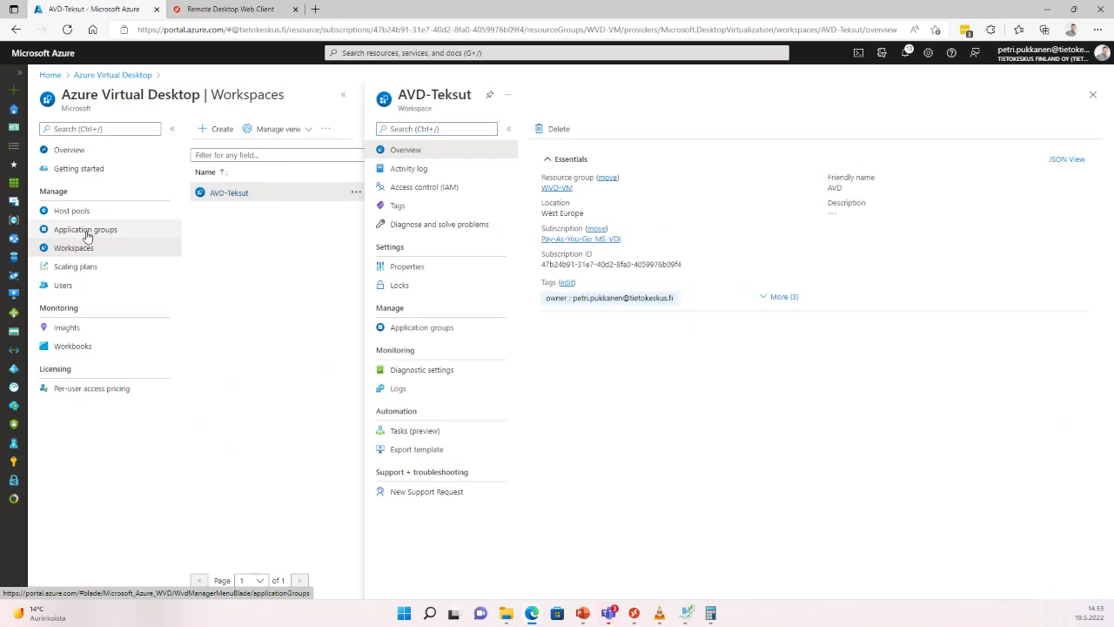
left_click(86, 230)
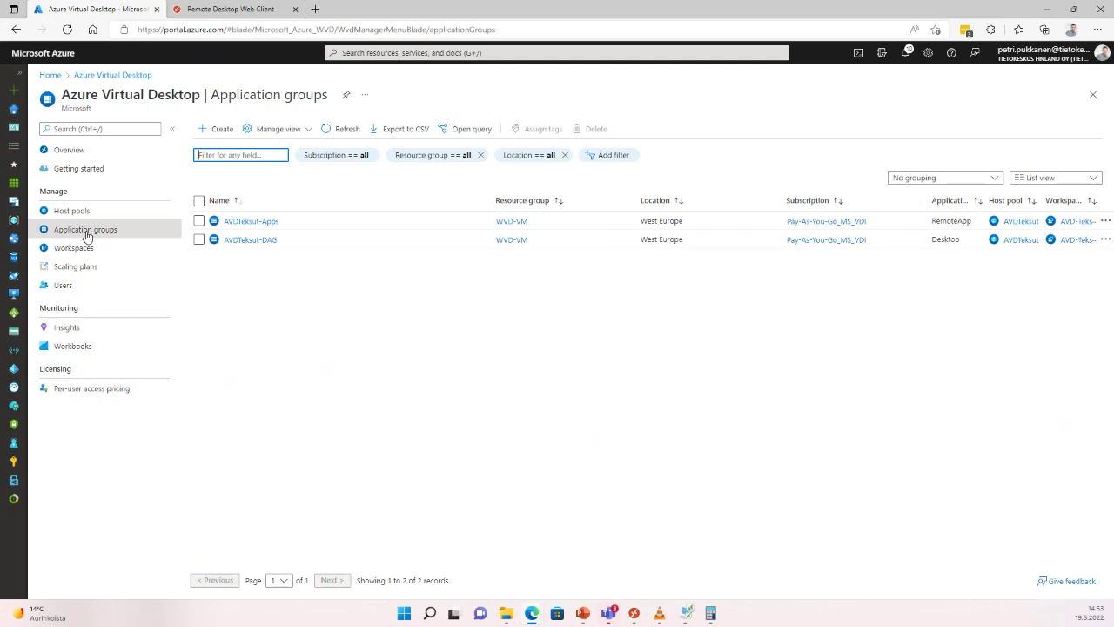
left_click(237, 222)
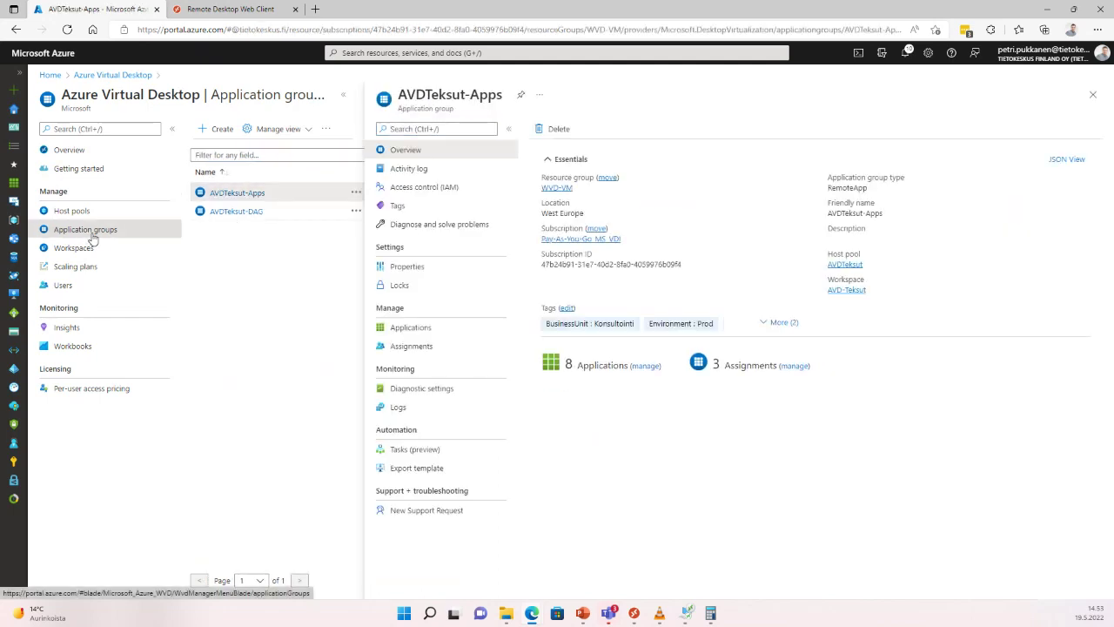
left_click(429, 331)
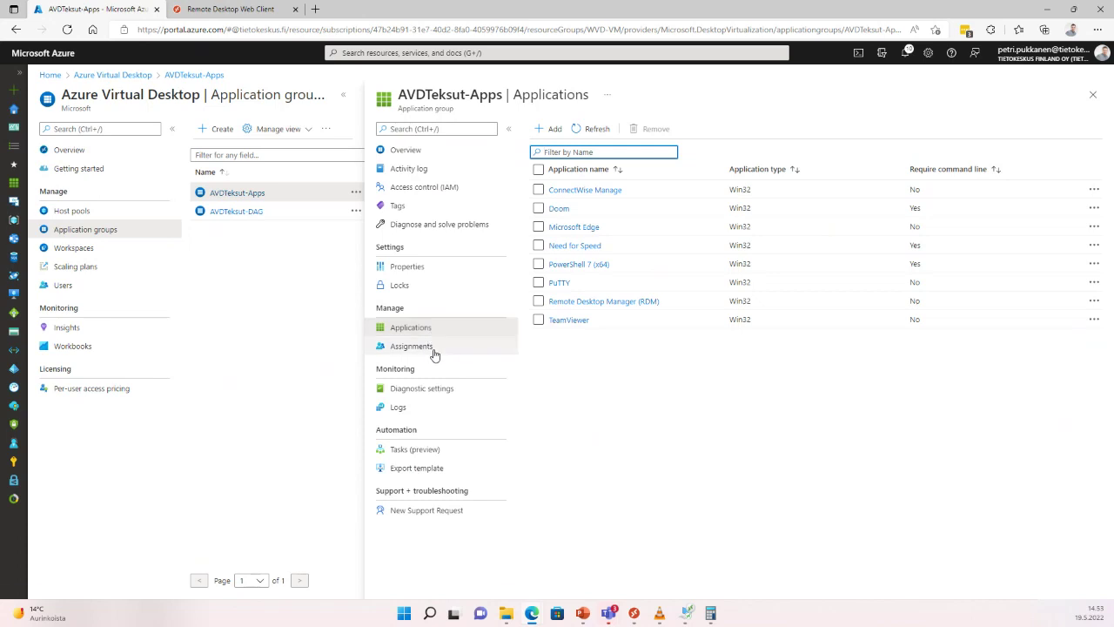
left_click(434, 354)
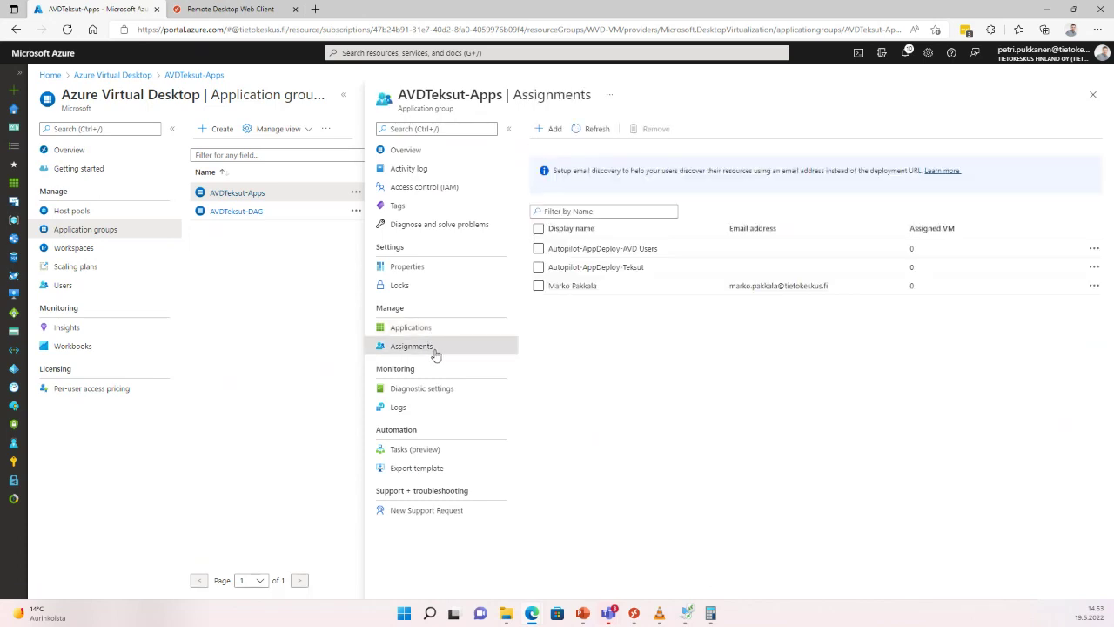
Step: Add the Start menu application Steps Recorder to the AVDTeksut-Apps application group and save it
left_click(434, 334)
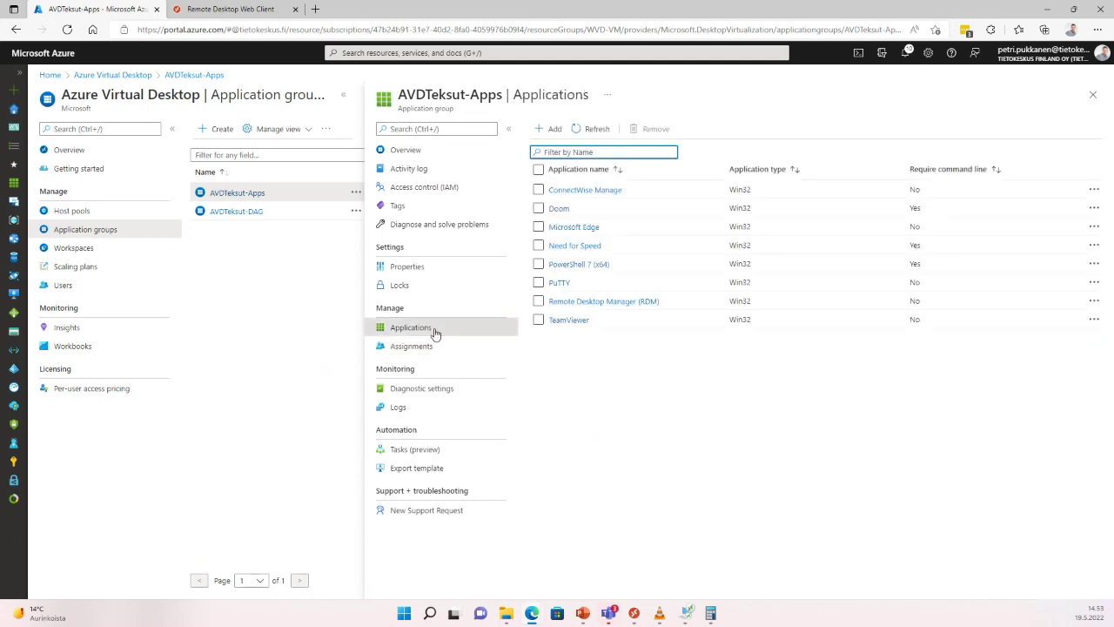
left_click(554, 131)
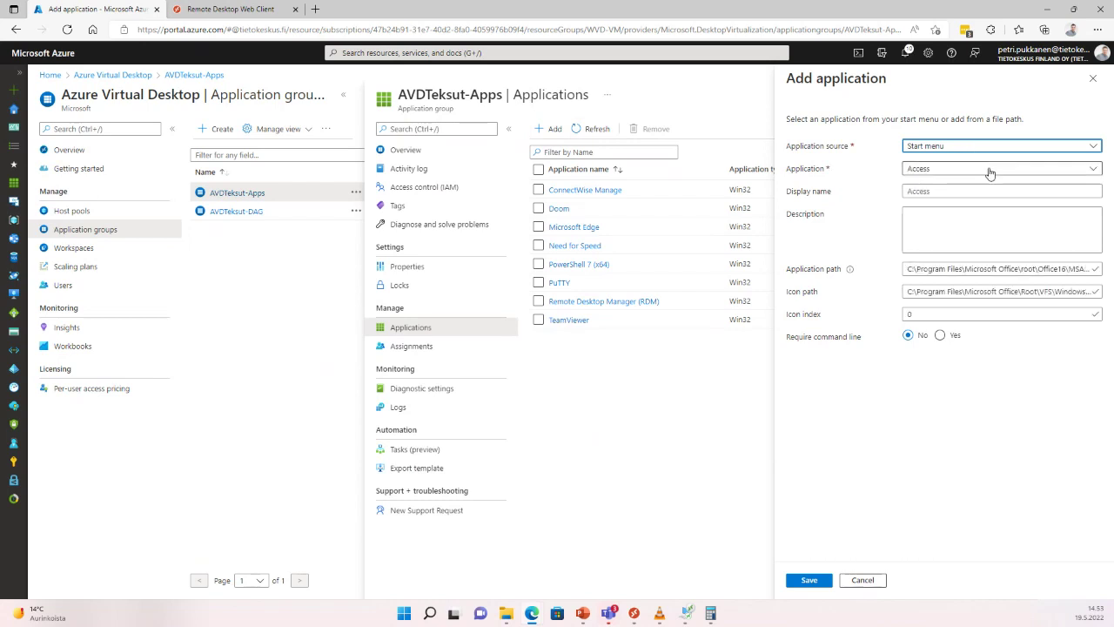
left_click(989, 171)
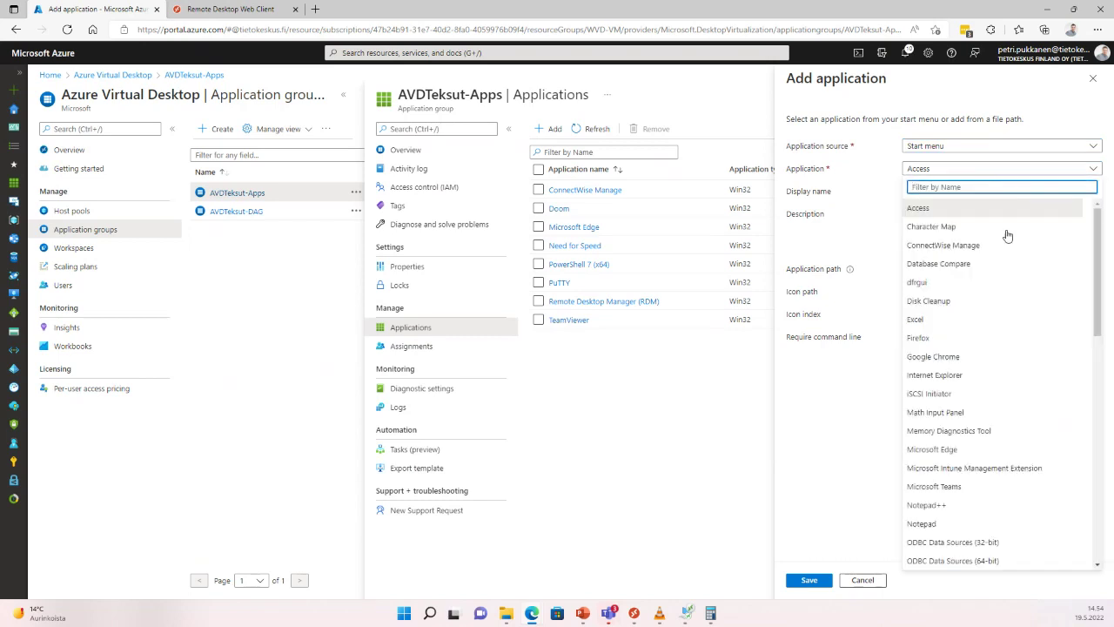
scroll(1007, 272, "down", 1)
scroll(1007, 273, "down", 6)
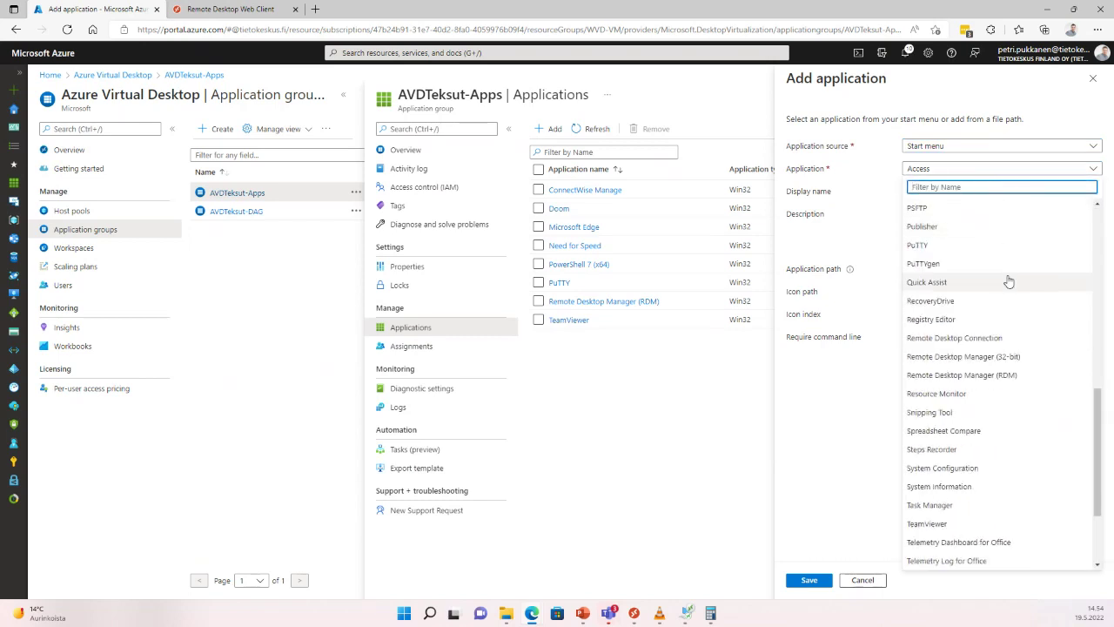
left_click(947, 451)
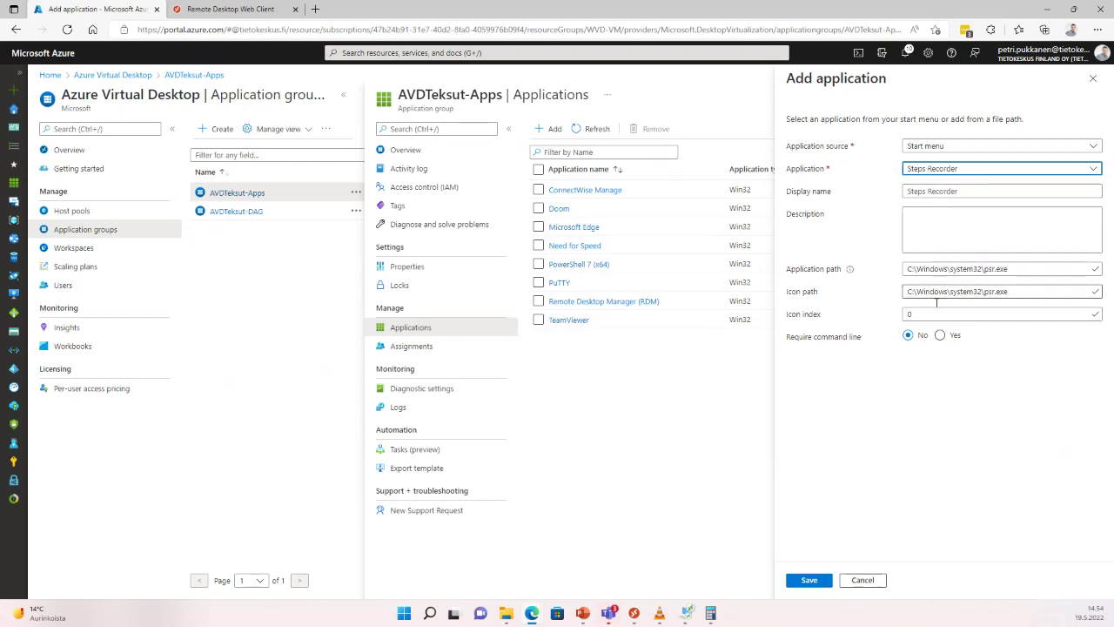
left_click(817, 581)
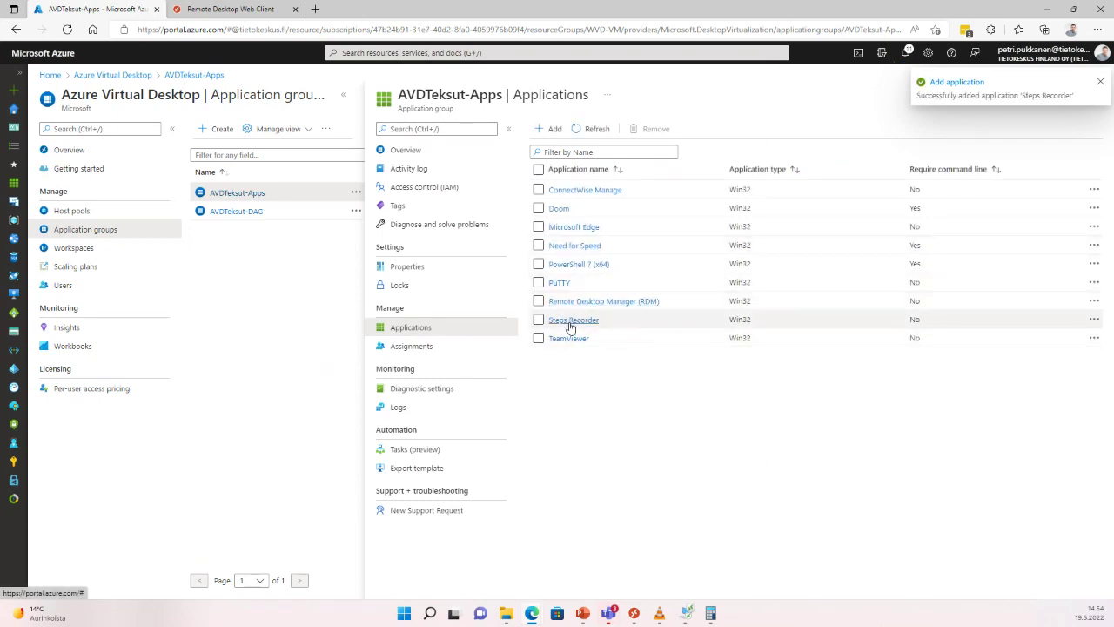
Step: Switch to Remote Desktop, refresh the AVD workspace from its details, and select the Steps Recorder app
left_click(635, 614)
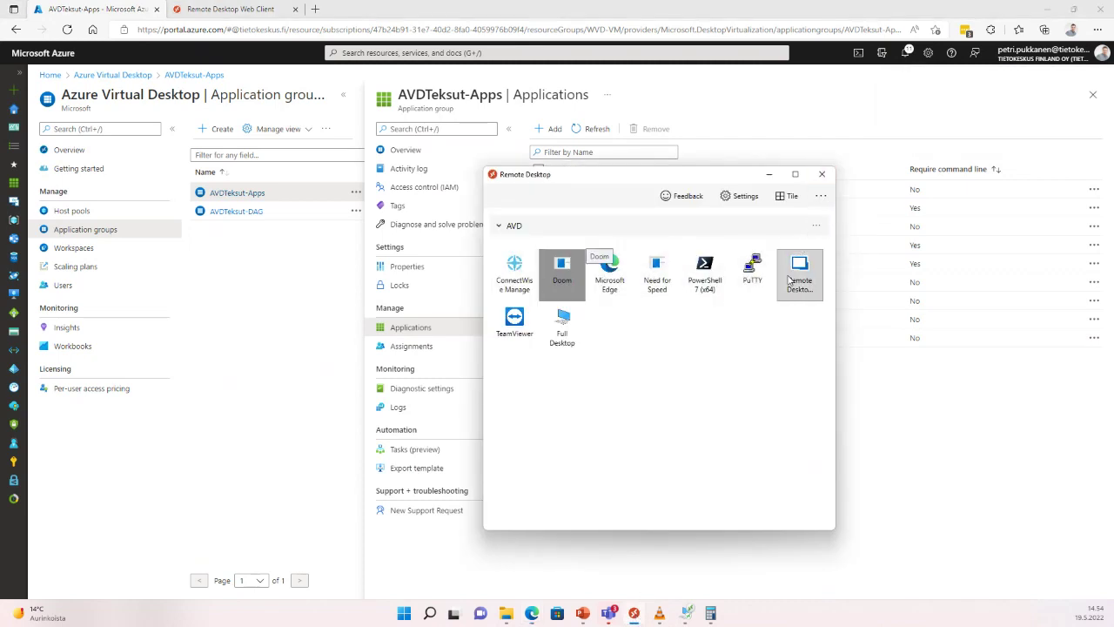
left_click(816, 228)
left_click(833, 260)
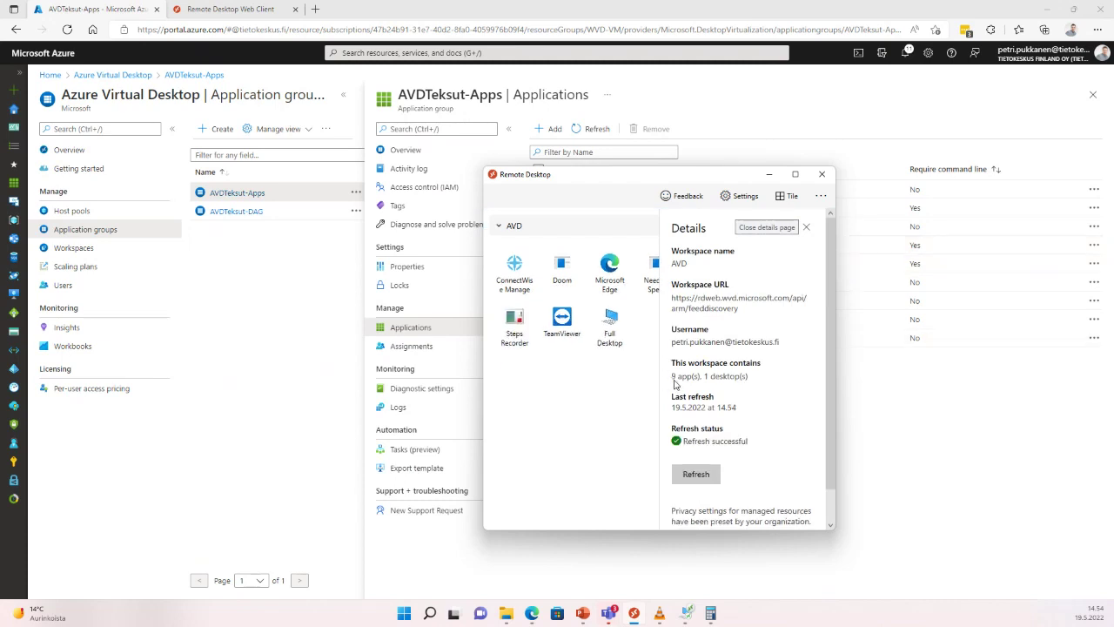
left_click(807, 227)
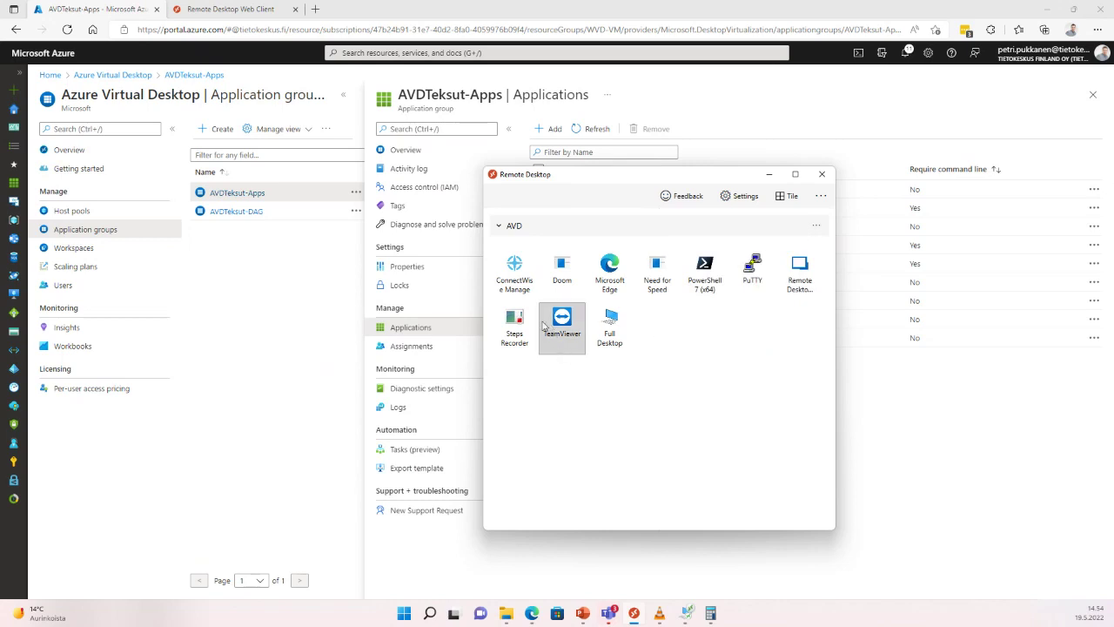
left_click(515, 328)
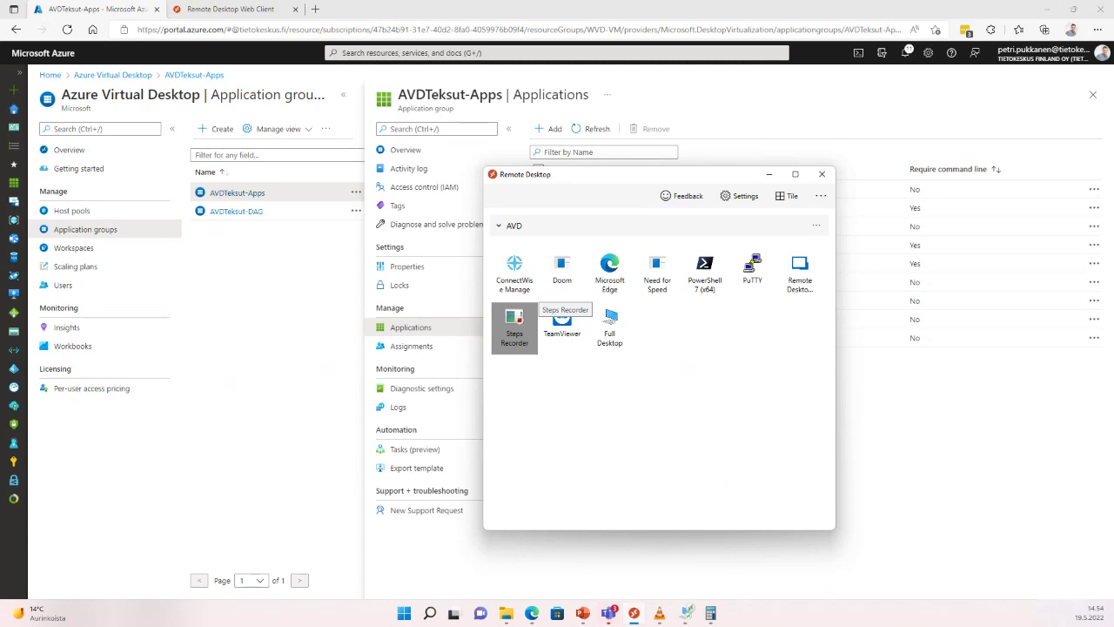
Step: Return to the Azure portal and open the overview of the AVDTeksut host pool
left_click(73, 211)
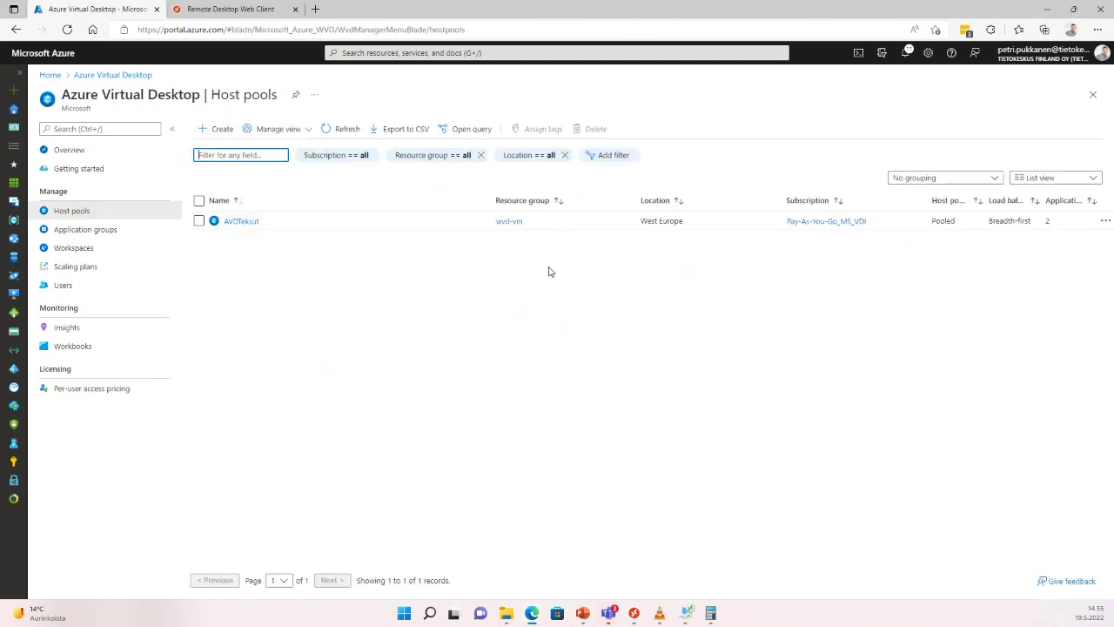
left_click(242, 221)
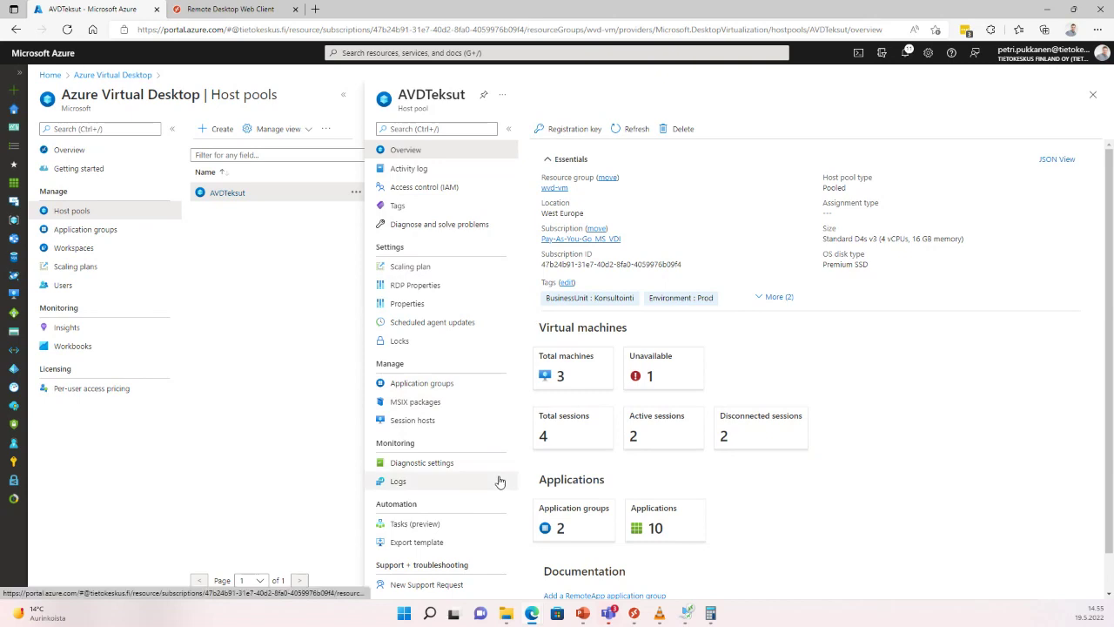
Step: Examine the Azure Virtual Desktop Insights overview, covering connection diagnostics, connection performance, host diagnostics, input latency and utilization
left_click(66, 327)
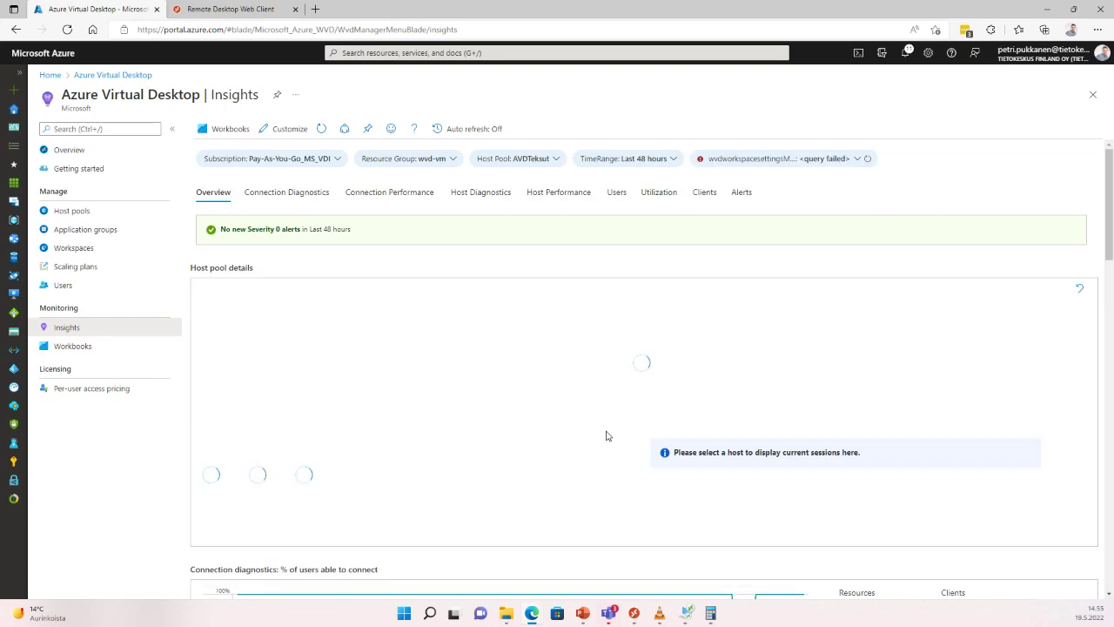
scroll(606, 435, "down", 3)
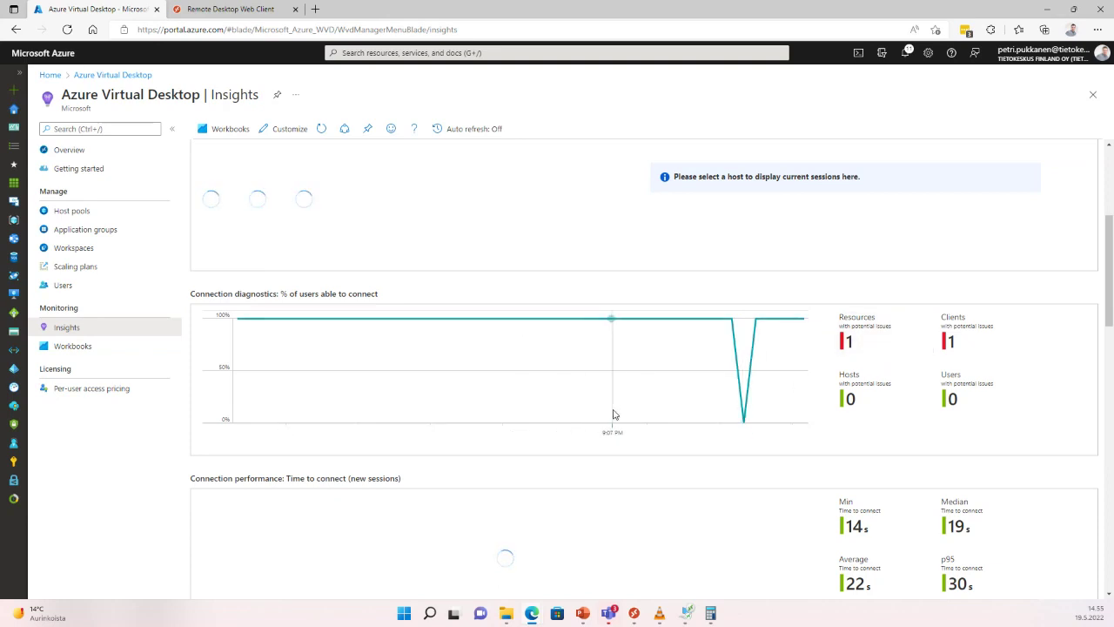
scroll(615, 398, "down", 1)
scroll(614, 416, "down", 3)
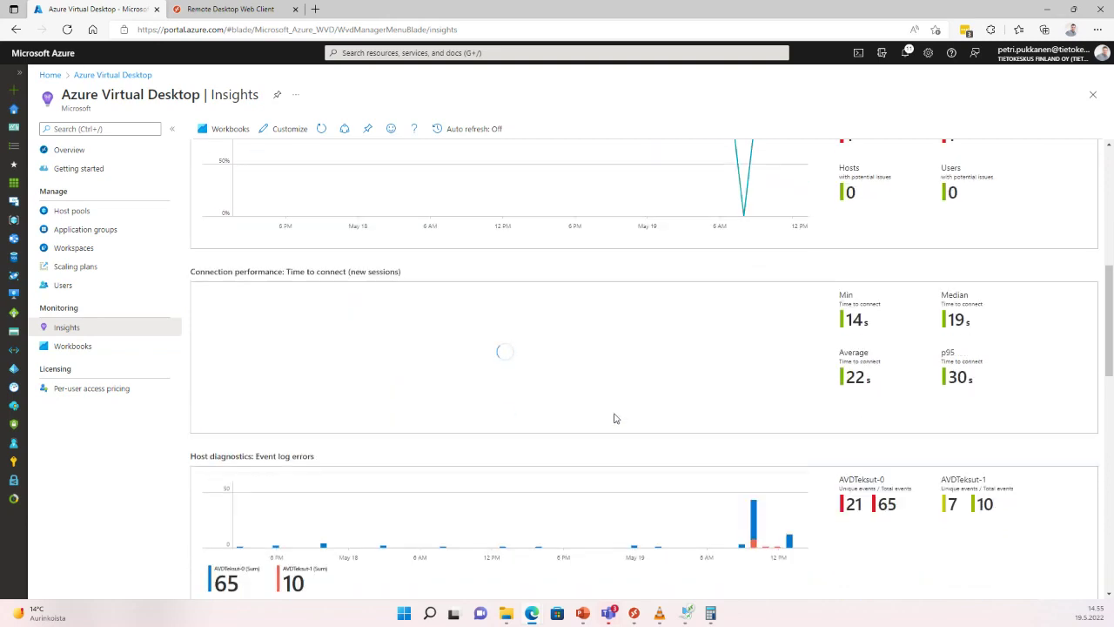
scroll(614, 416, "down", 1)
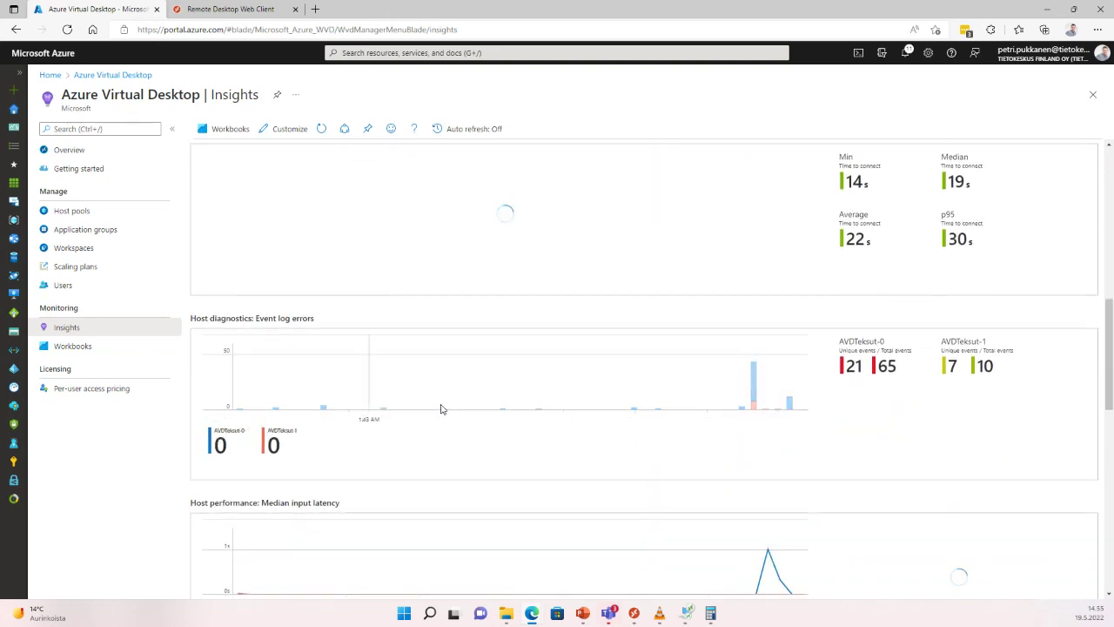
scroll(789, 426, "down", 2)
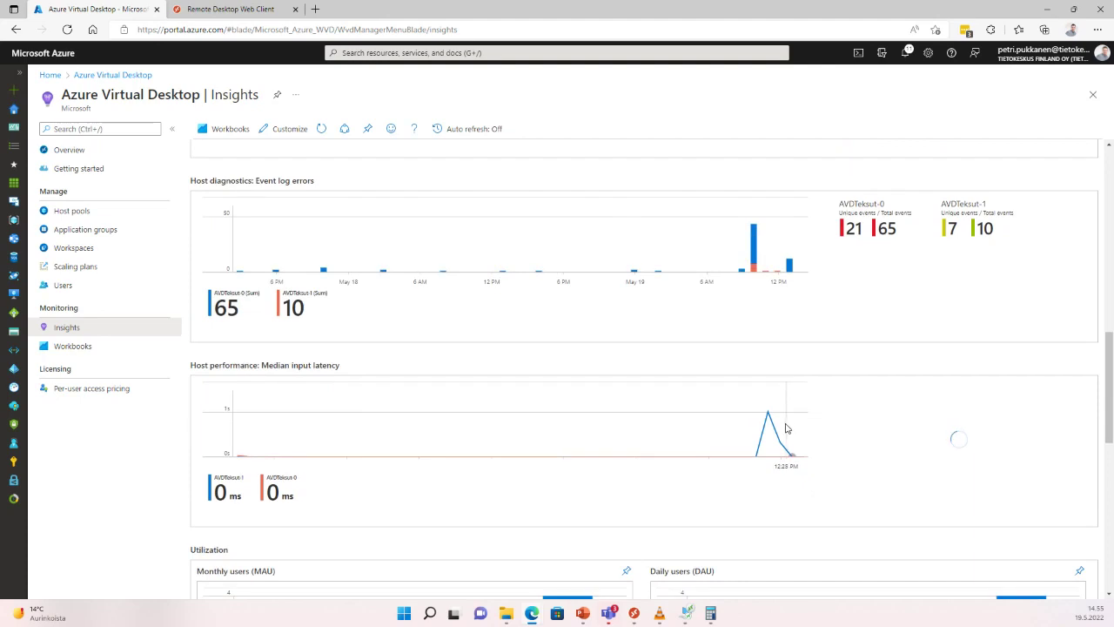
scroll(786, 427, "down", 3)
scroll(785, 430, "down", 1)
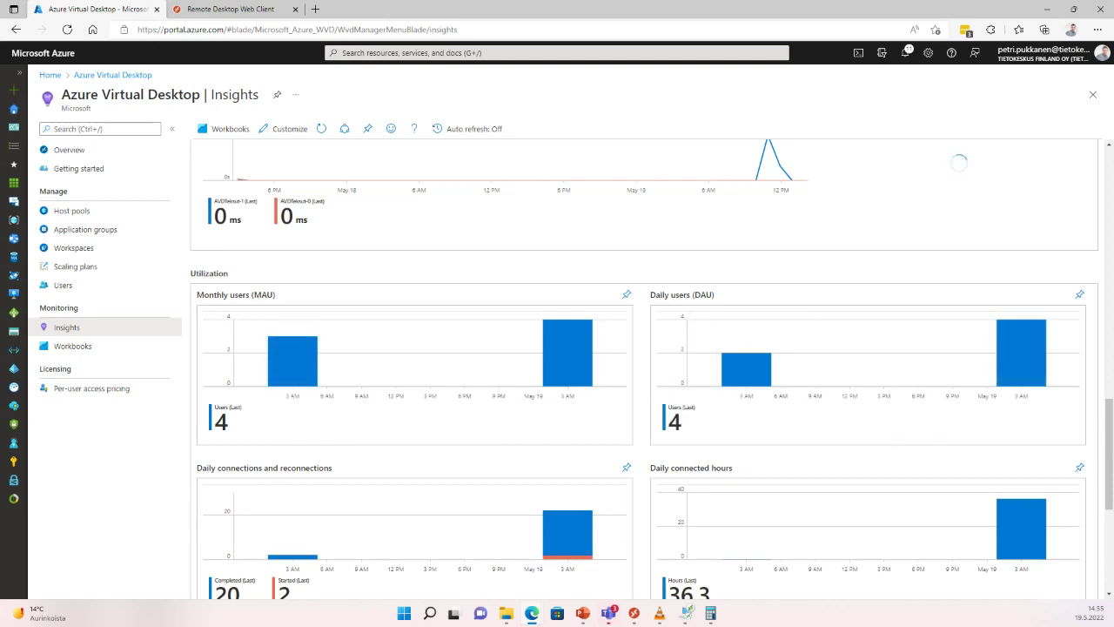
Step: Switch to the PowerPoint slide show and advance to the KUSTANNUKSET slide
key("alt+Tab")
key("Right")
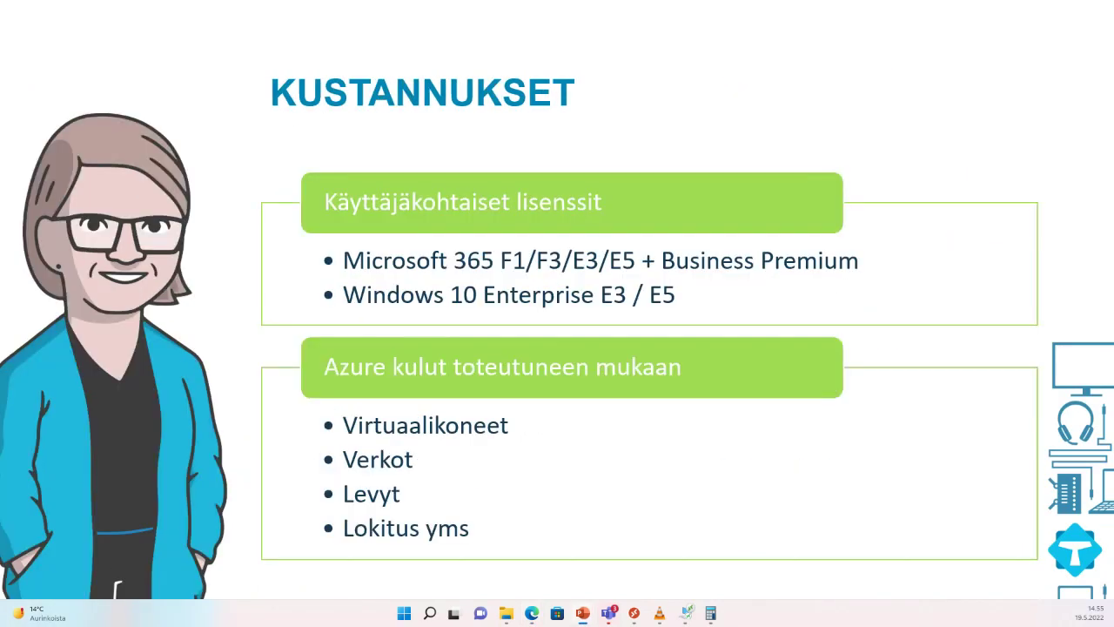